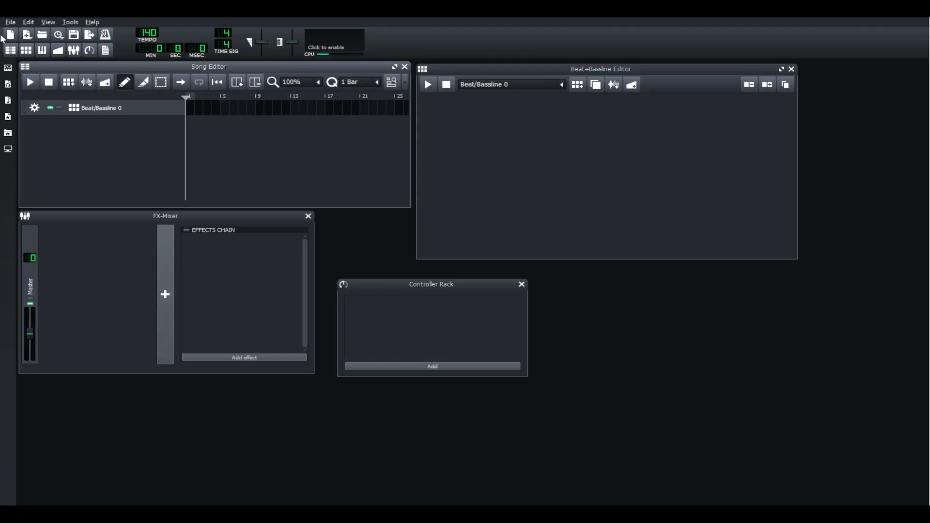
- Add a TripleOscillator instrument track to the Song-Editor and open its instrument window
click(7, 68)
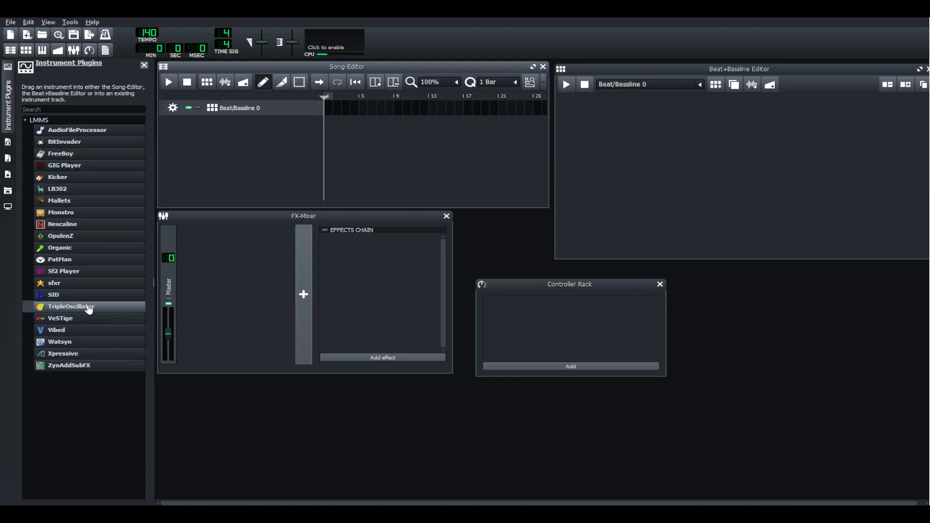
drag(88, 309, 270, 154)
click(8, 114)
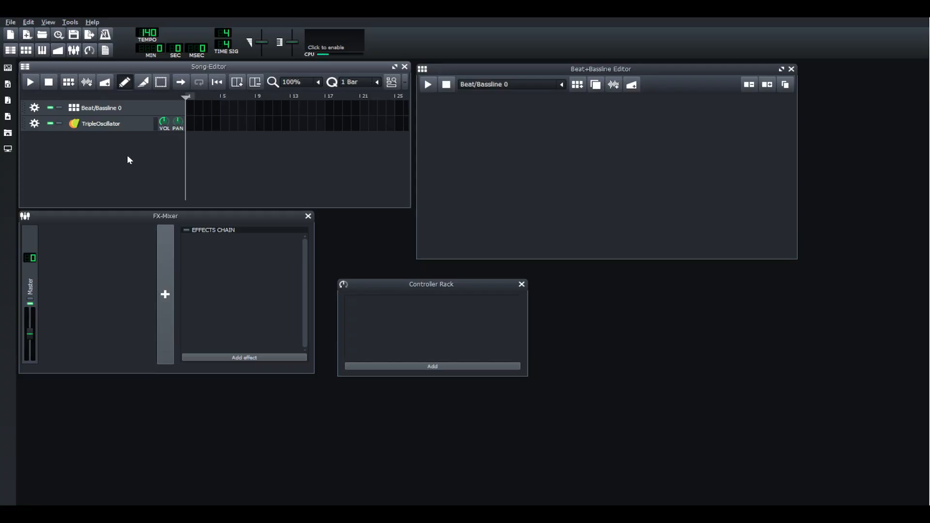
click(124, 128)
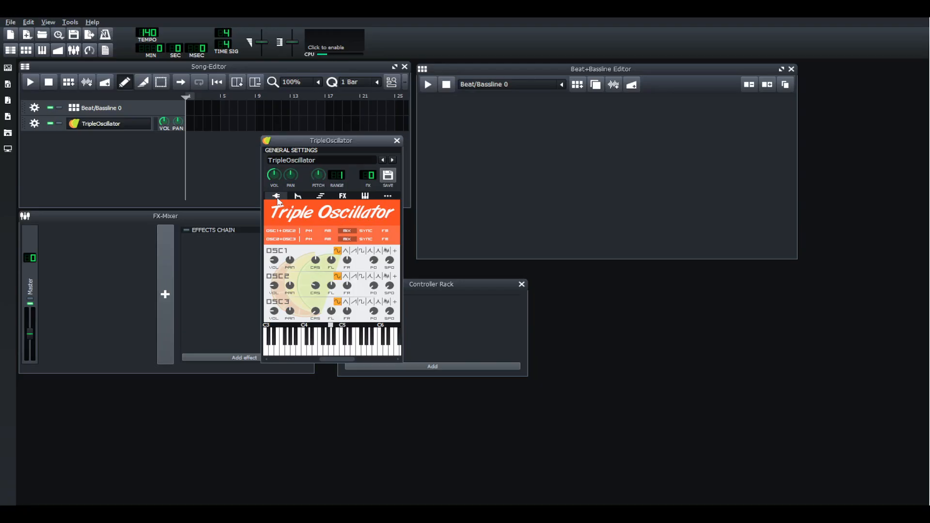
- Review the instrument's envelope/LFO and effects chain pages, ending back on the oscillator settings
click(297, 197)
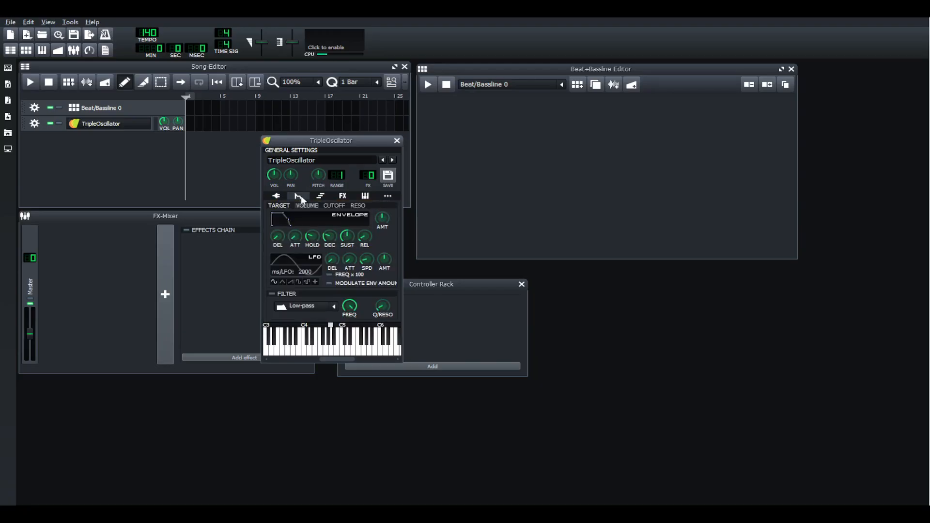
click(343, 197)
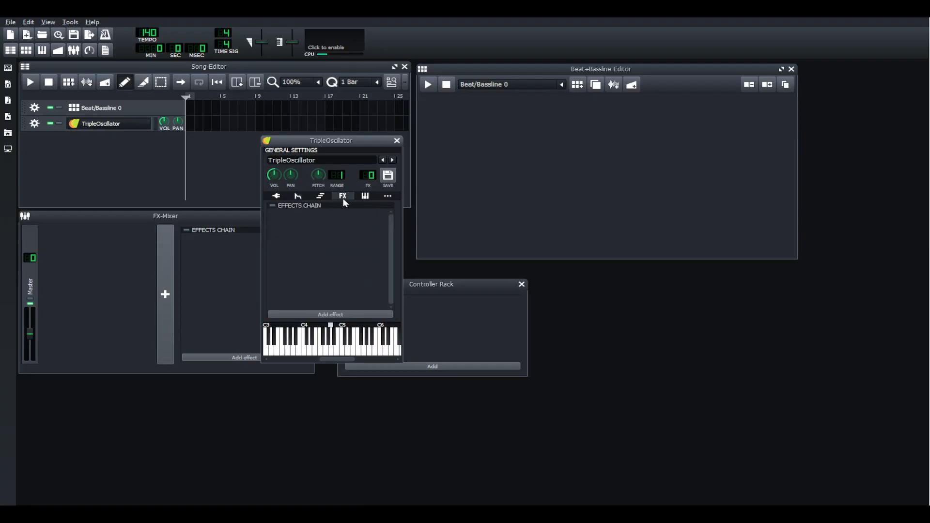
click(276, 196)
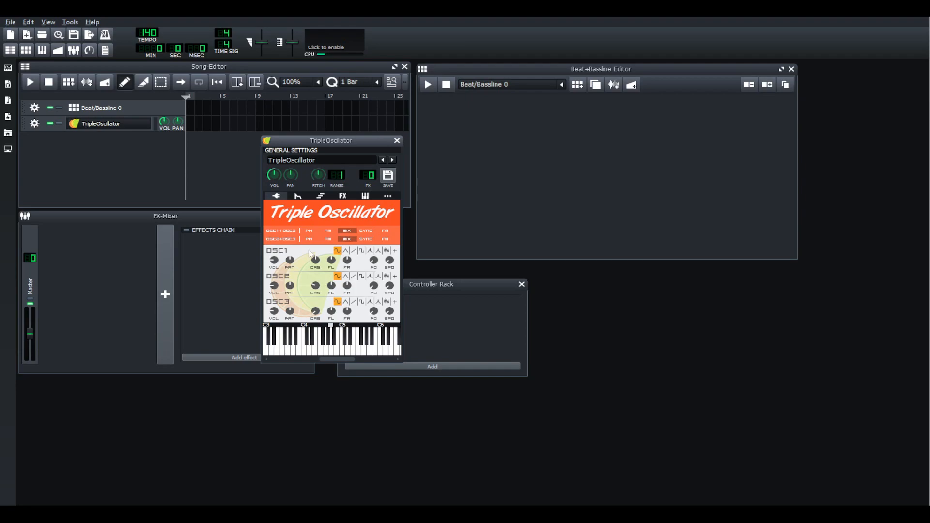
- Set OSC1 and OSC2 to the saw wave, playing a test note after each change
click(354, 252)
key(z)
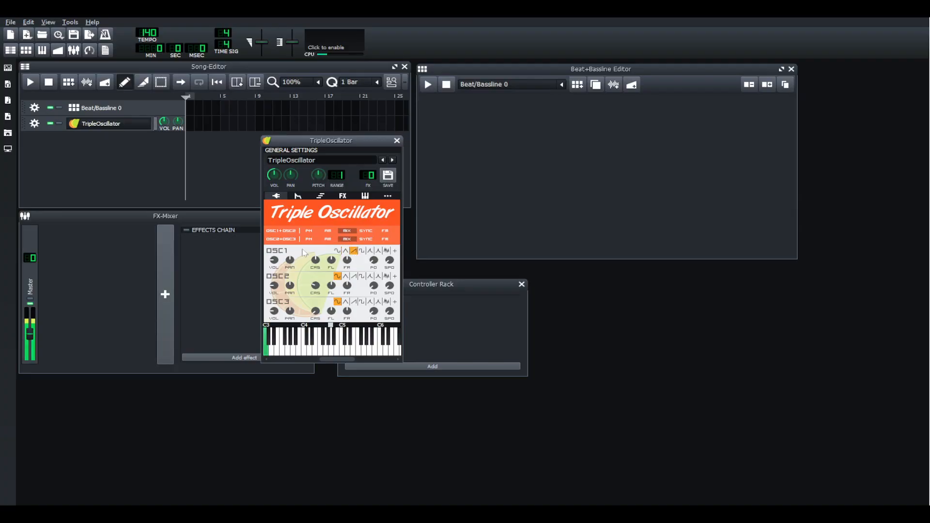
click(355, 278)
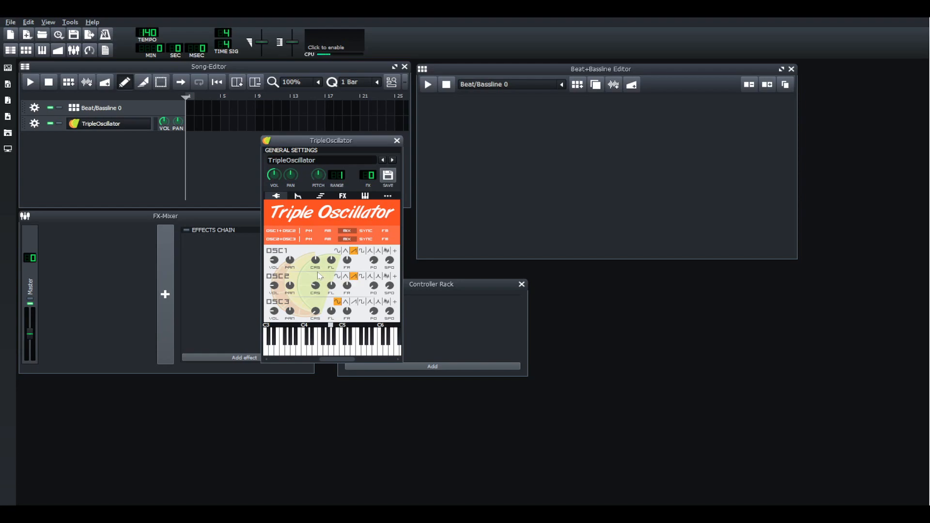
key(z)
- Set OSC3 to the square wave and audition the combined oscillators with repeated low notes
click(362, 302)
key(z)
key(z)
key(z)
key(z)
key(z)
- Turn the volume envelope's amount up to maximum and audition it with repeated notes
click(297, 197)
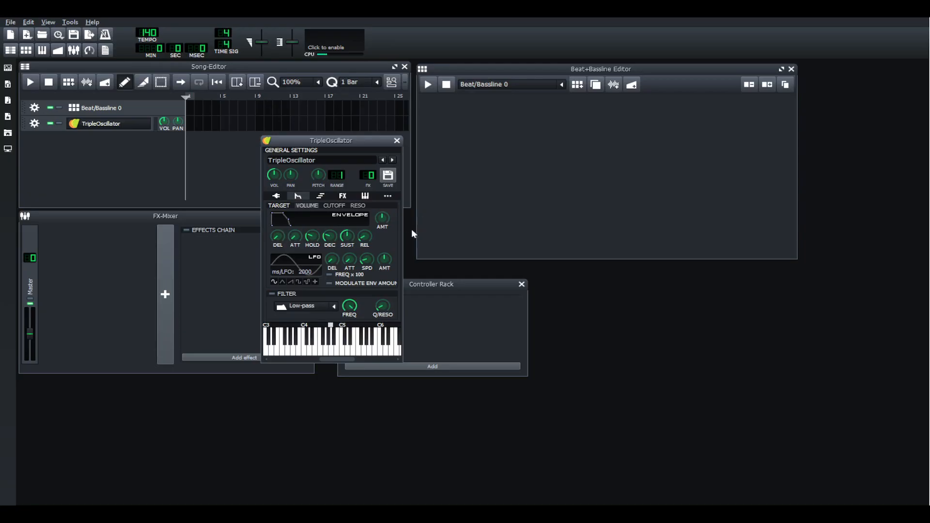
click(313, 218)
key(z)
key(z)
key(z)
- Raise the volume envelope's attack slightly and play a few different notes to test it
drag(295, 244, 296, 239)
key(z)
key(x)
key(c)
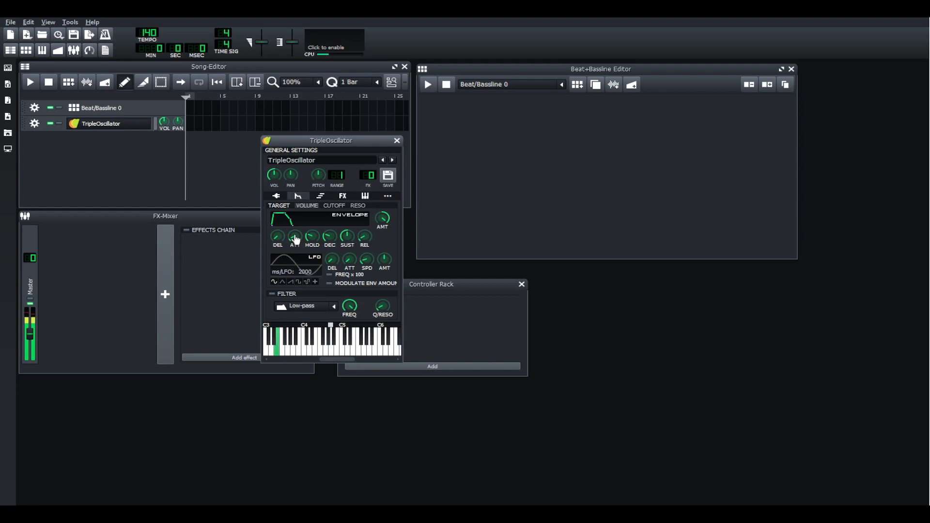
key(z)
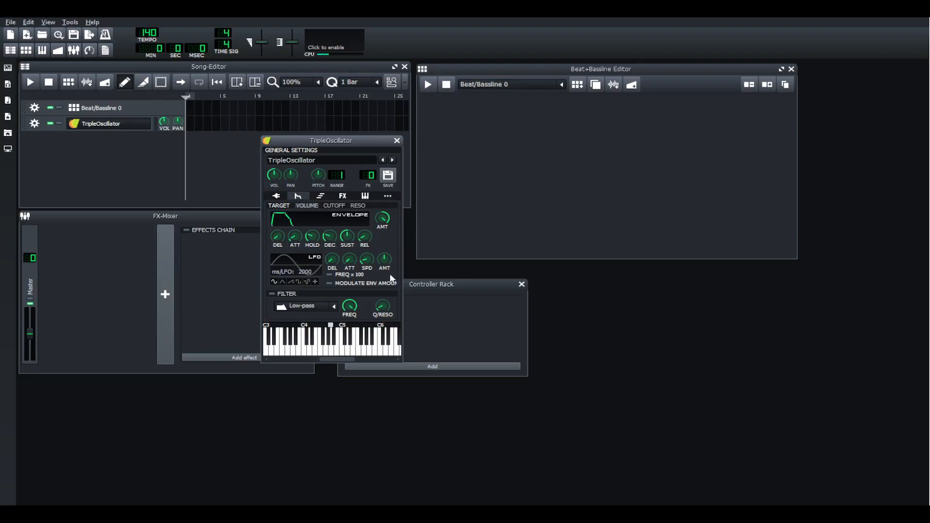
- Enable the instrument's low-pass filter and adjust its cutoff frequency while playing test notes
drag(352, 140, 370, 128)
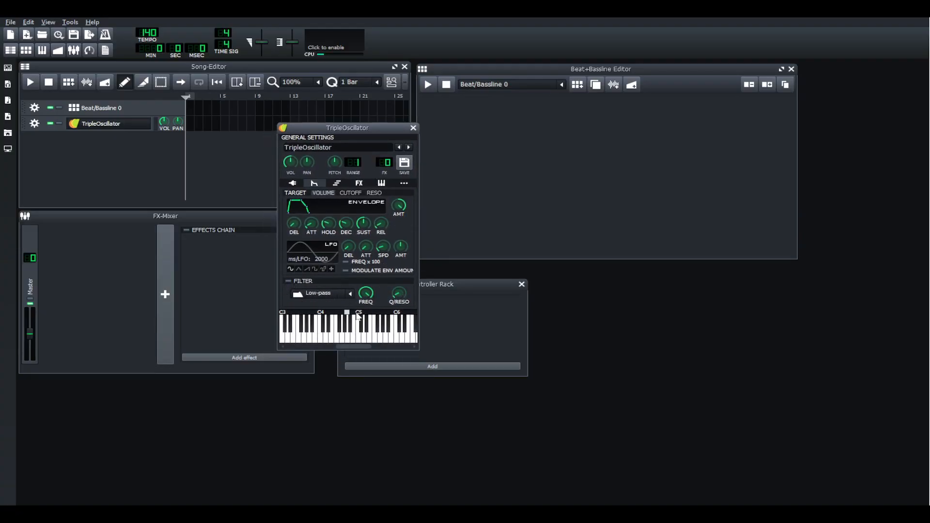
click(288, 281)
key(z)
drag(370, 298, 391, 283)
key(z)
key(z)
key(z)
key(z)
- Fine-tune the low-pass filter's cutoff to a low frequency, auditioning it with a run of low notes
mouse_move(366, 297)
mouse_down()
mouse_move(366, 192)
mouse_move(367, 290)
mouse_up()
key(z)
key(z)
key(z)
key(z)
key(z)
key(z)
key(z)
key(z)
key(x)
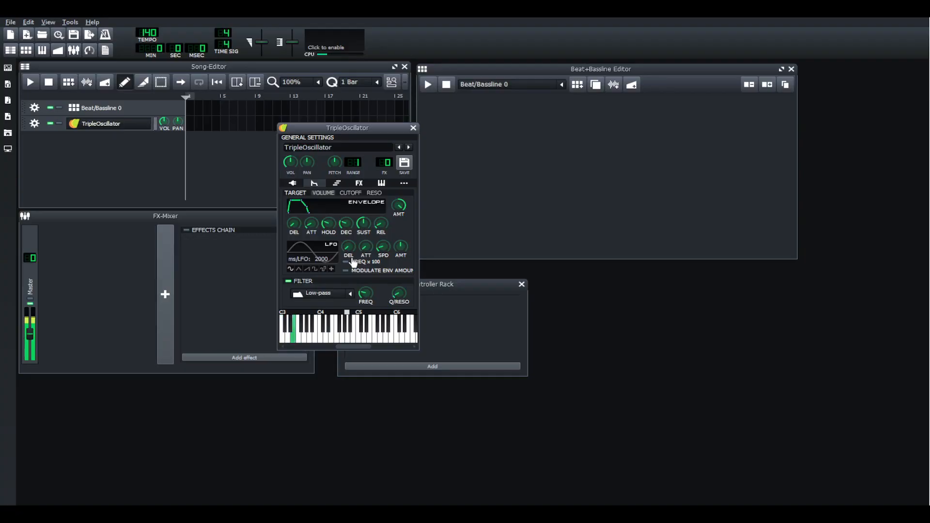
key(z)
key(x)
key(z)
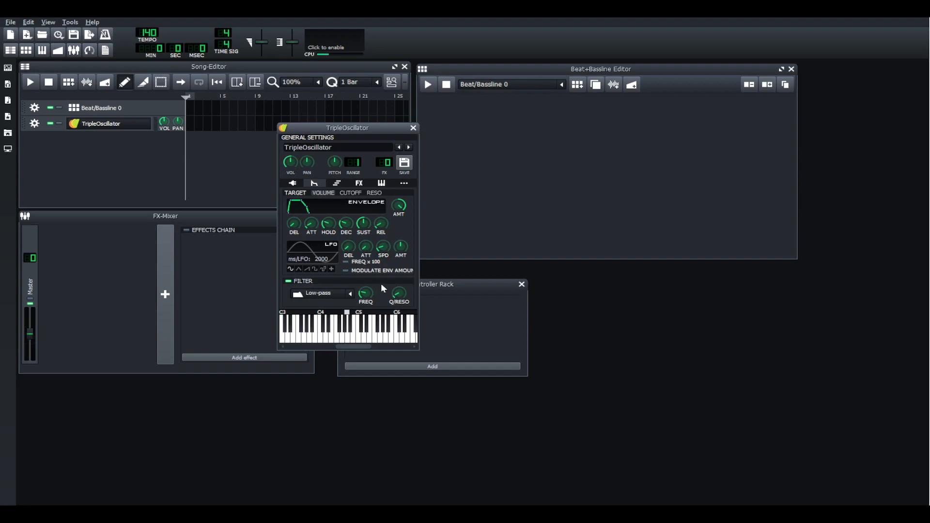
- Add the TAP Chorus/Flanger effect to the instrument's effects chain and place its controls window beside the instrument
click(360, 183)
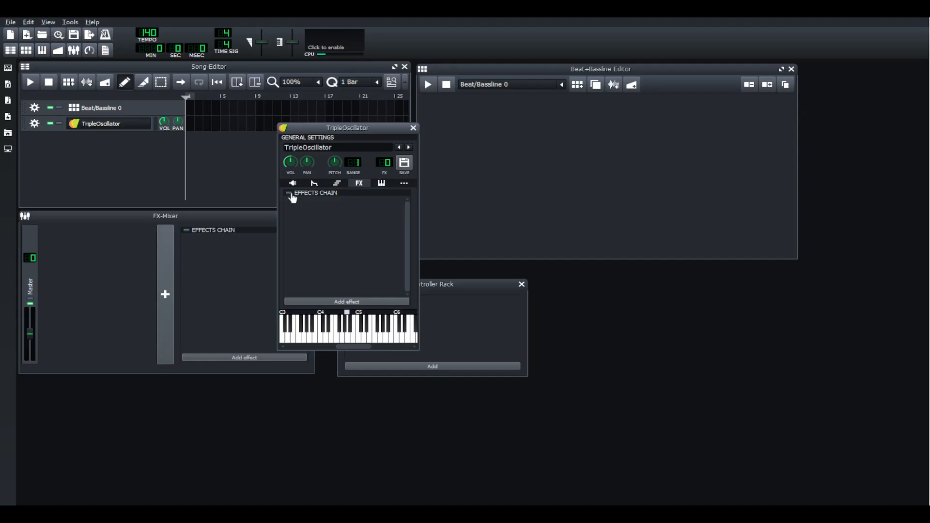
click(374, 301)
click(376, 303)
text(chorus)
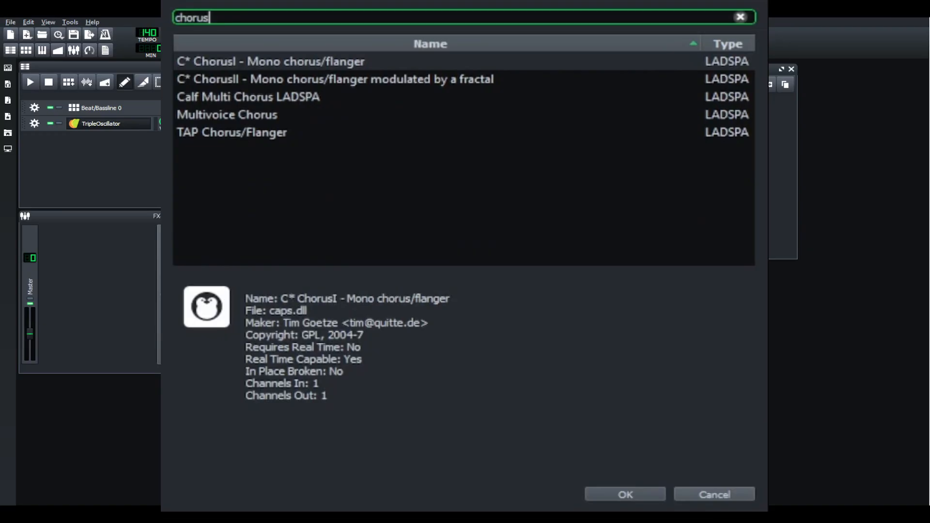
click(334, 135)
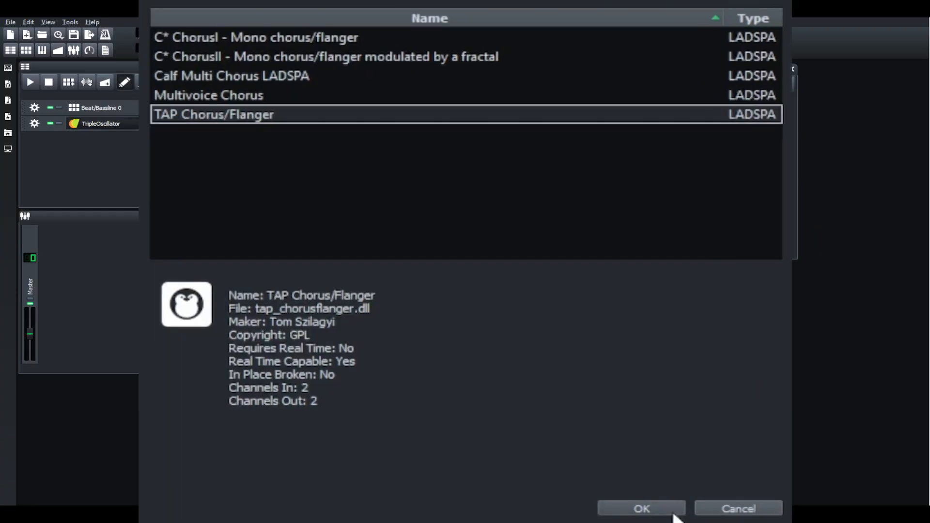
click(673, 515)
drag(849, 65, 526, 148)
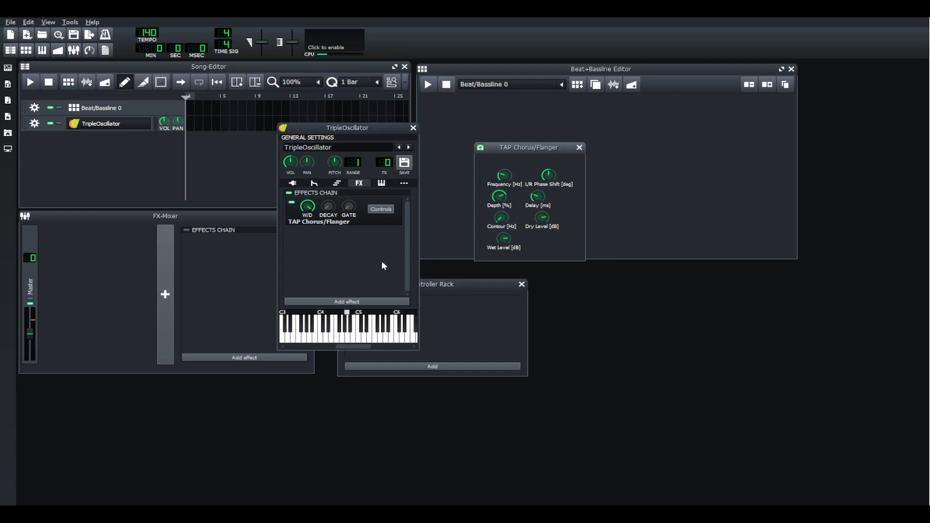
- Bypass and re-enable the TAP Chorus/Flanger effect, playing a note to hear its influence
click(291, 203)
click(292, 204)
key(z)
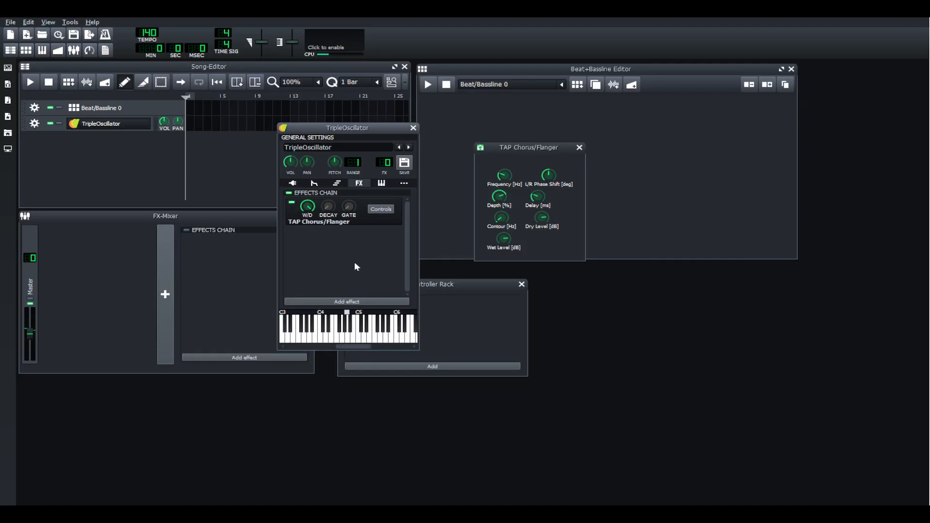
- Lower the chorus depth to about its midpoint and reduce its delay, testing each change with notes
click(497, 198)
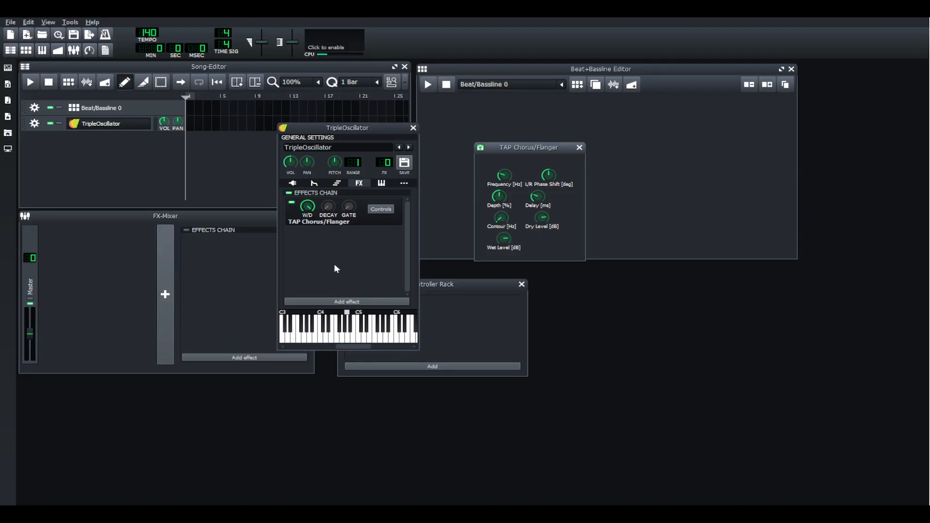
key(z)
key(z)
drag(540, 198, 538, 210)
key(z)
- Raise the chorus frequency and play several neighbouring notes to audition the bass sound
drag(505, 180, 502, 168)
key(z)
key(x)
key(c)
key(v)
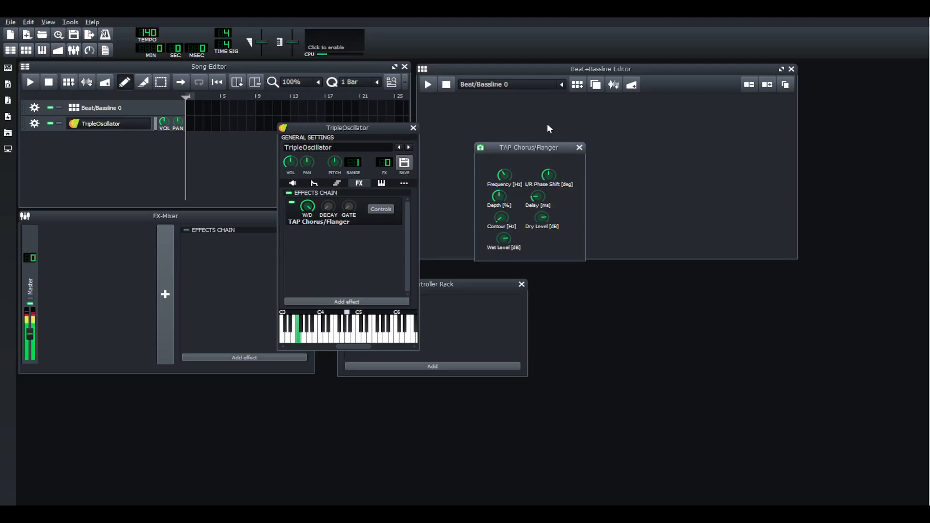
key(c)
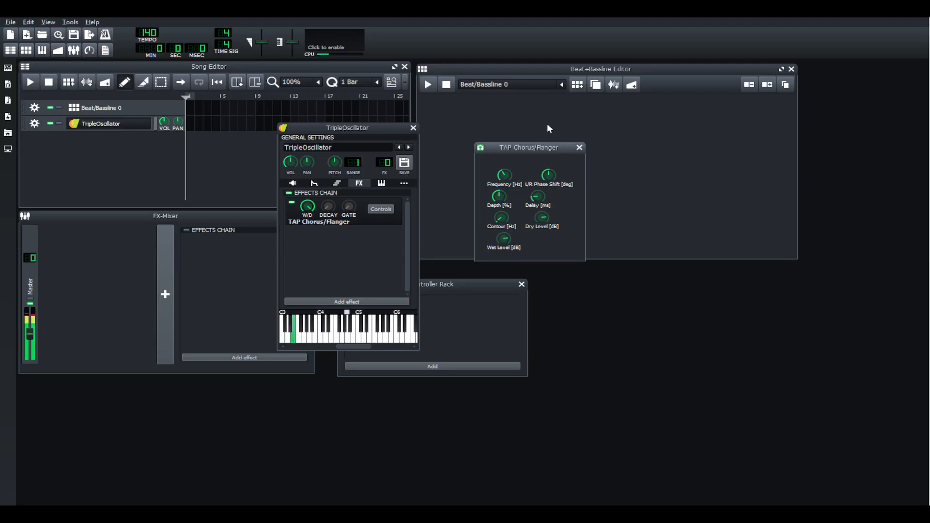